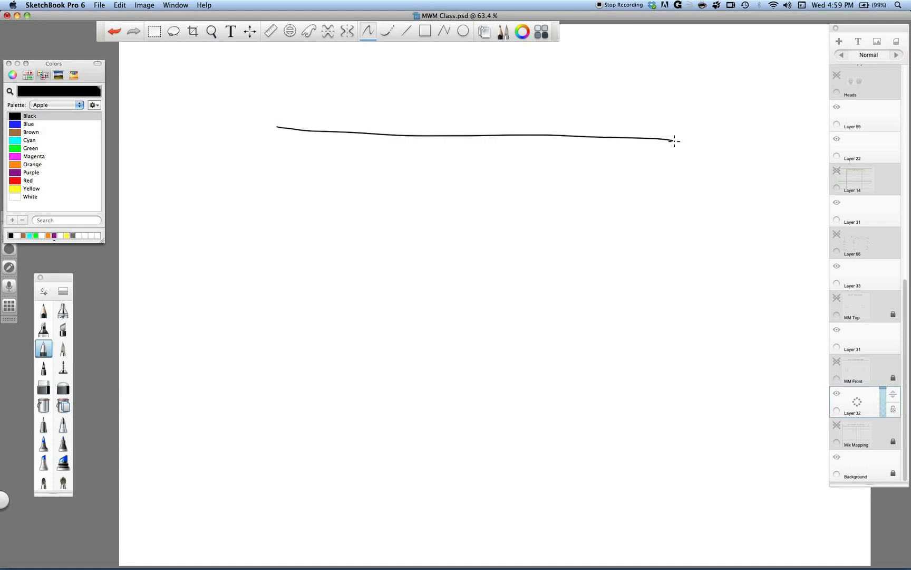
Draw a black horizontal line as the lower boundary and a four-peaked waveform between the two boundary lines.
drag(348, 441, 736, 447)
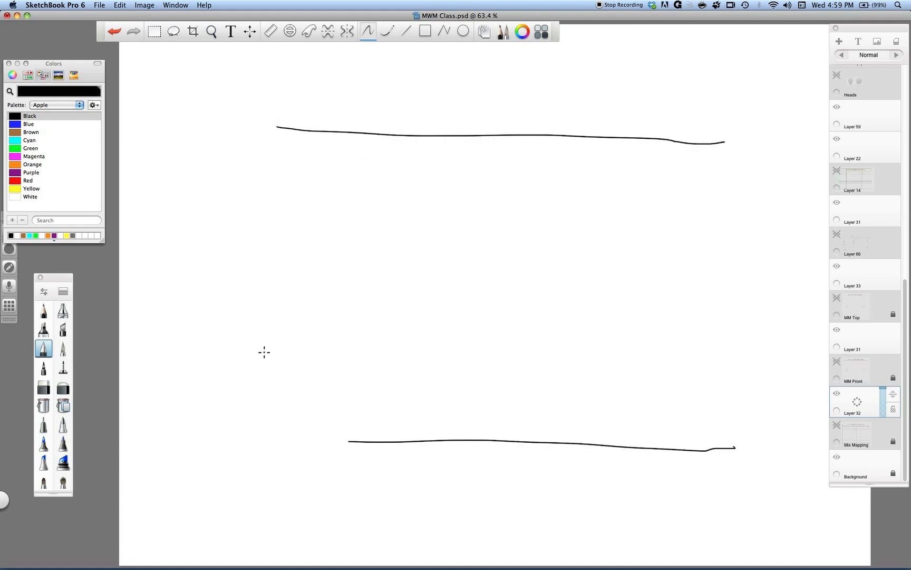
mouse_move(357, 404)
mouse_down()
mouse_move(387, 193)
mouse_move(517, 180)
mouse_move(580, 268)
mouse_move(670, 312)
mouse_move(727, 404)
mouse_up()
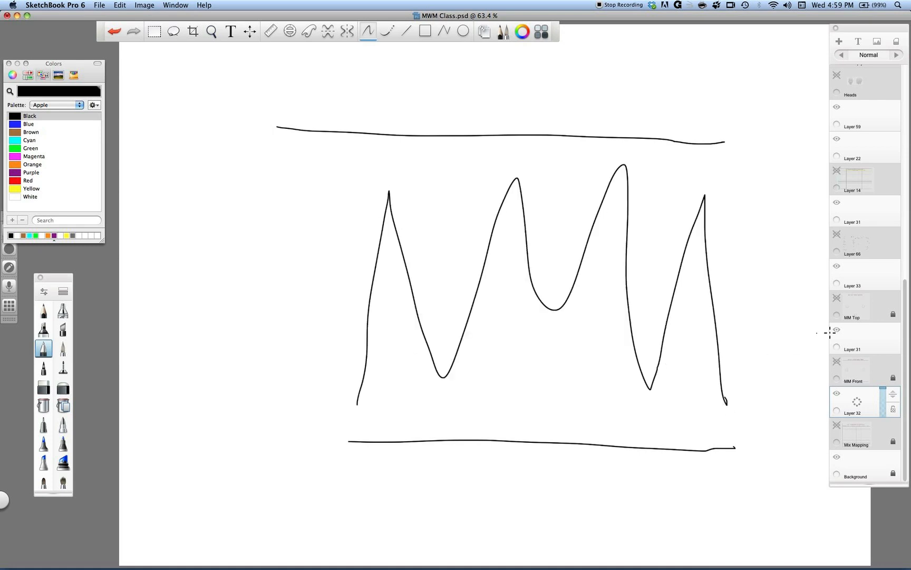
On Layer 31, draw a red horizontal threshold line across the upper part of the waveform.
click(867, 339)
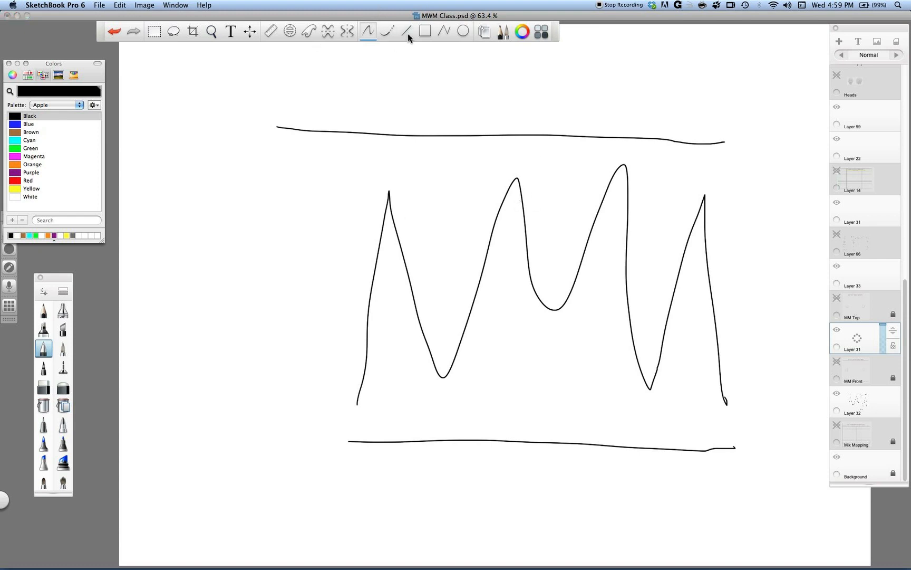
click(19, 126)
click(17, 181)
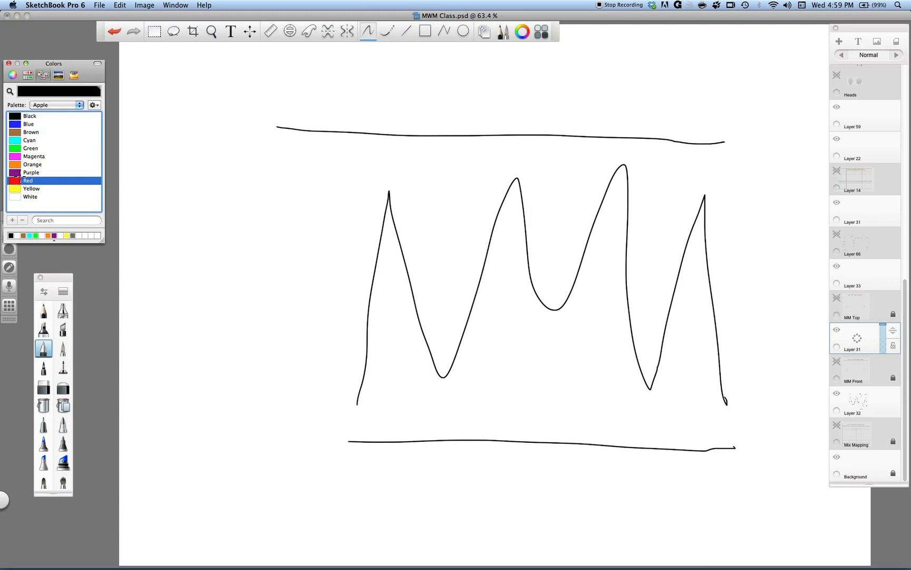
click(323, 222)
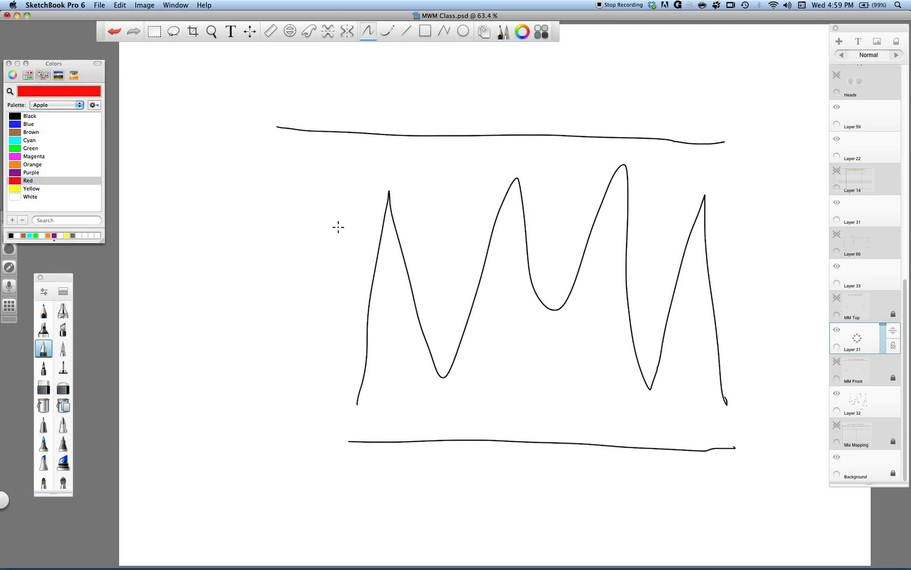
mouse_move(325, 227)
mouse_down()
mouse_move(612, 228)
mouse_move(734, 240)
mouse_up()
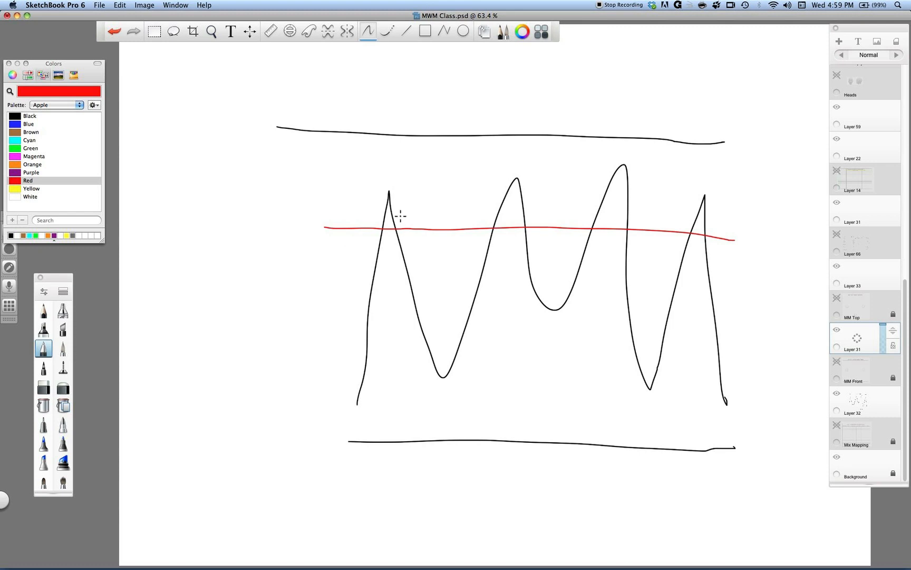
Handwrite the red label "DOWN COMP" beside the start of the upper threshold and draw an arrow pointing down toward the line.
mouse_move(197, 168)
mouse_down()
mouse_move(201, 196)
mouse_move(220, 171)
mouse_move(273, 176)
mouse_up()
mouse_move(236, 207)
mouse_down()
mouse_move(216, 212)
mouse_move(234, 221)
mouse_move(288, 211)
mouse_up()
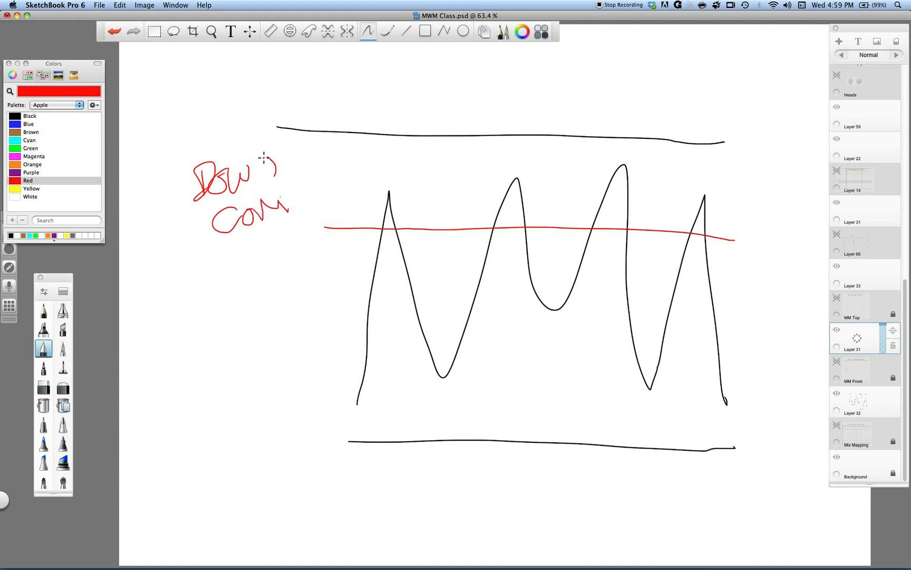
drag(262, 184, 275, 155)
mouse_move(292, 193)
mouse_down()
mouse_move(300, 212)
mouse_move(287, 195)
mouse_up()
mouse_move(421, 170)
mouse_down()
mouse_move(422, 215)
mouse_move(432, 201)
mouse_up()
Draw a second red threshold line across the waveform's lower part, labelled "EXP DOWN", with two downward arrows beneath it.
drag(300, 347, 760, 344)
mouse_move(159, 347)
mouse_down()
mouse_move(190, 342)
mouse_move(203, 360)
mouse_move(229, 364)
mouse_move(221, 352)
mouse_up()
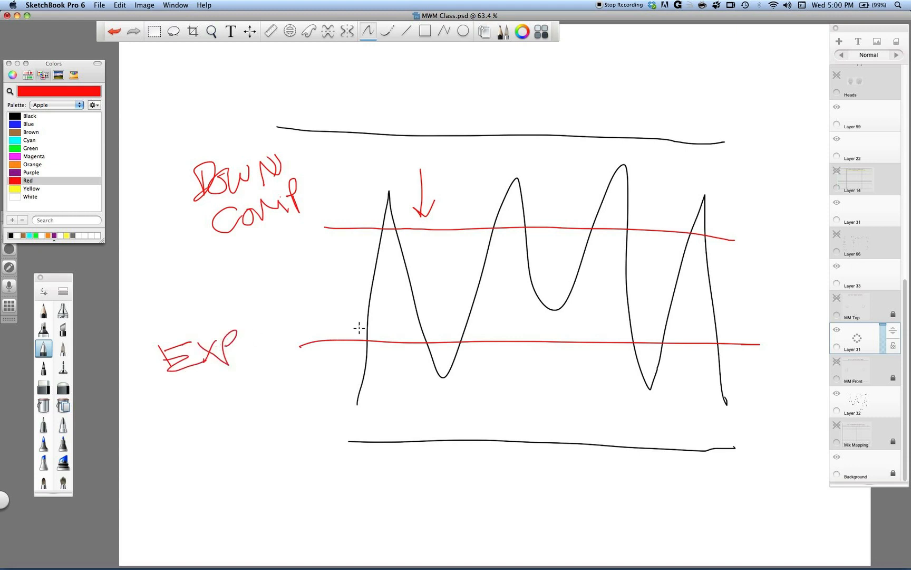
mouse_move(345, 353)
mouse_down()
mouse_move(340, 375)
mouse_move(347, 369)
mouse_up()
mouse_move(400, 343)
mouse_down()
mouse_move(388, 431)
mouse_move(401, 412)
mouse_up()
mouse_move(184, 395)
mouse_down()
mouse_move(184, 420)
mouse_move(258, 369)
mouse_up()
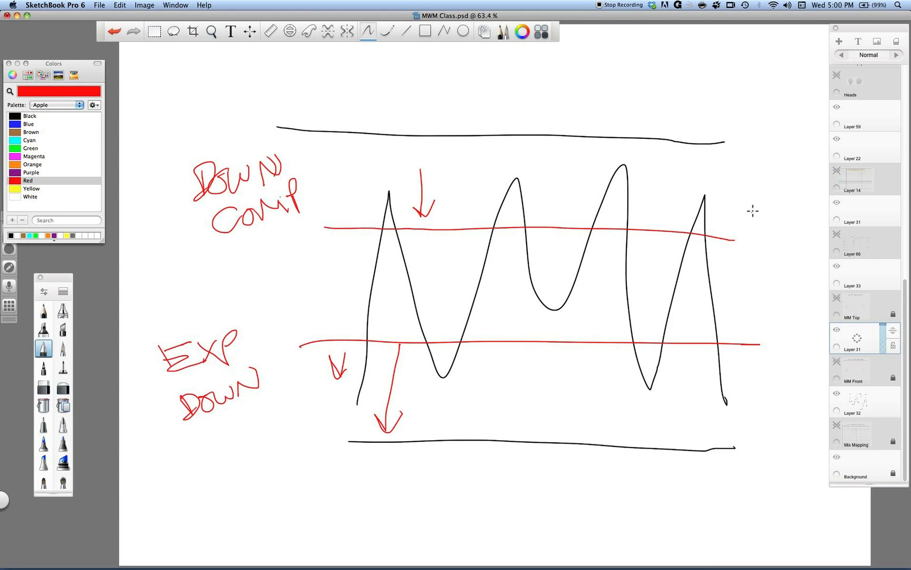
Label the far end of the upper threshold "UP EXP" with the ratio ".5:1", and redraw the last peak taller in red.
mouse_move(741, 179)
mouse_down()
mouse_move(755, 180)
mouse_move(759, 208)
mouse_move(776, 225)
mouse_move(798, 202)
mouse_up()
mouse_move(779, 205)
mouse_down()
mouse_move(789, 224)
mouse_move(809, 194)
mouse_move(758, 230)
mouse_up()
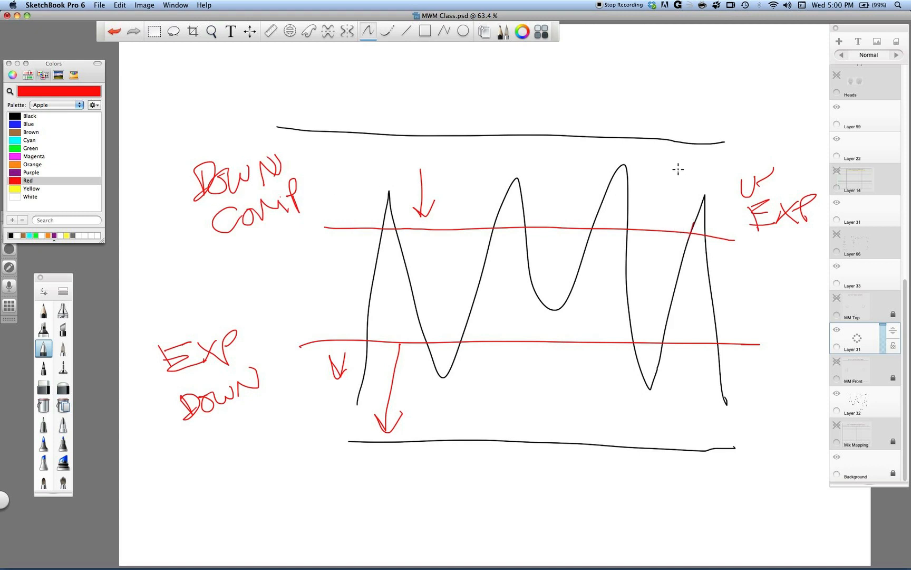
click(685, 121)
drag(695, 105, 692, 122)
drag(695, 104, 710, 101)
click(740, 121)
click(721, 104)
click(721, 119)
drag(738, 101, 739, 123)
mouse_move(685, 239)
mouse_down()
mouse_move(704, 155)
mouse_move(705, 206)
mouse_up()
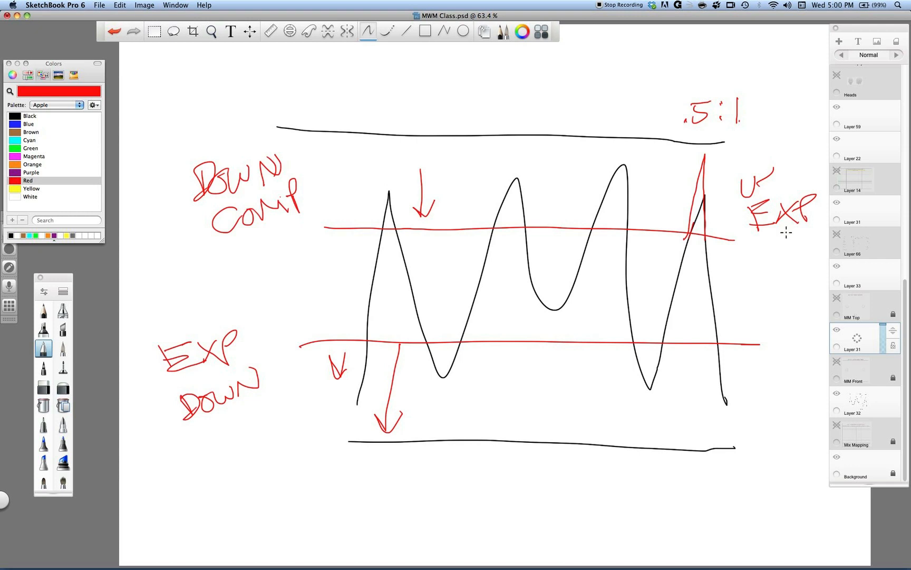
mouse_move(753, 194)
mouse_down()
mouse_move(771, 167)
mouse_move(753, 178)
mouse_up()
Label the far end of the lower threshold "UP COMP" and draw one downward and one upward red arrow beside the label.
drag(763, 358, 786, 359)
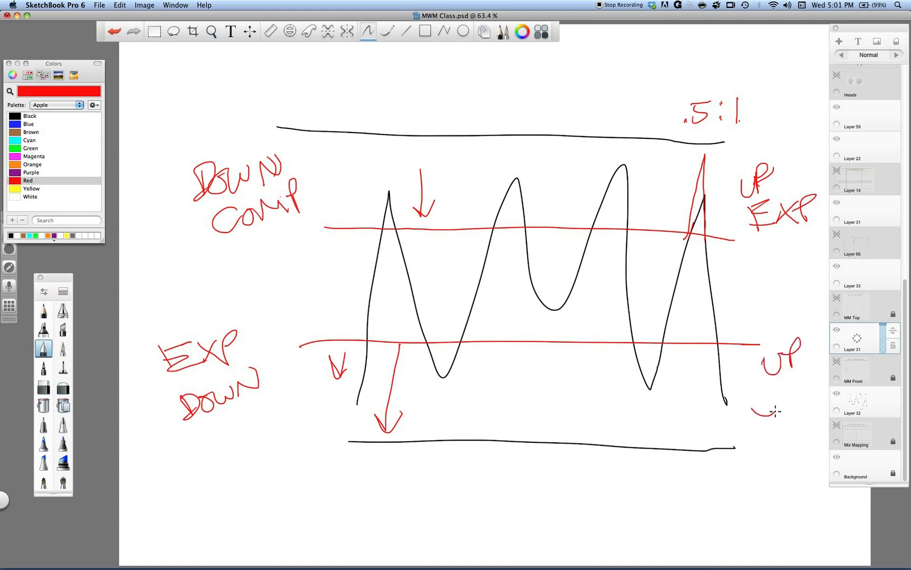
mouse_move(750, 399)
mouse_down()
mouse_move(776, 408)
mouse_move(749, 393)
mouse_move(752, 401)
mouse_move(807, 399)
mouse_move(816, 385)
mouse_up()
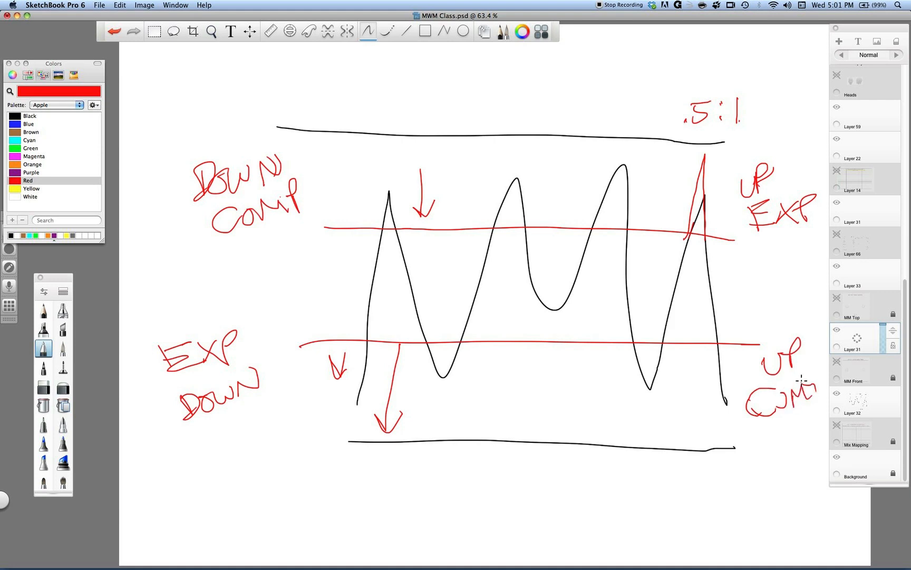
mouse_move(715, 319)
mouse_down()
mouse_move(717, 395)
mouse_move(724, 374)
mouse_up()
mouse_move(684, 404)
mouse_down()
mouse_move(684, 348)
mouse_move(695, 368)
mouse_up()
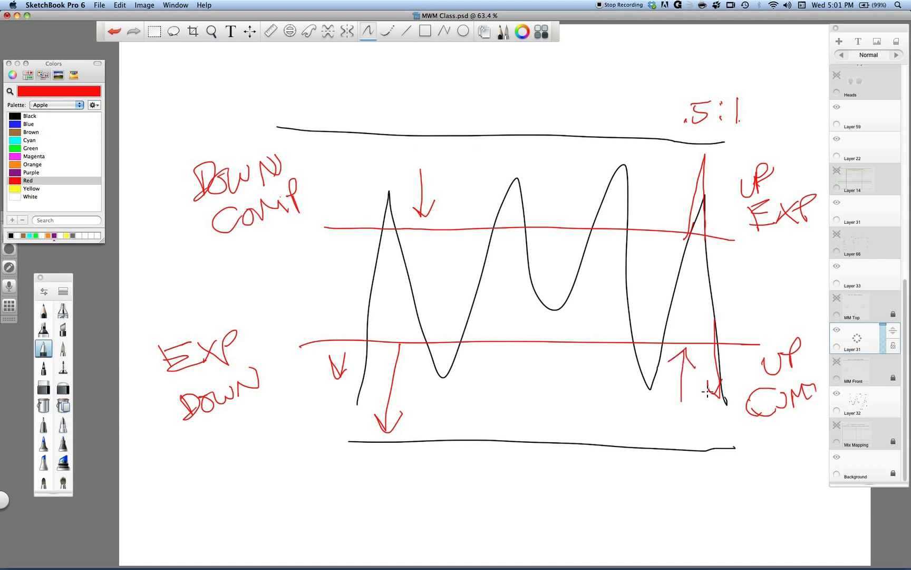
Mark the signal levels around the arrows with heavy red strokes and circle the area beneath the lower threshold.
drag(692, 424, 754, 413)
mouse_move(737, 361)
mouse_down()
mouse_move(704, 355)
mouse_move(744, 348)
mouse_up()
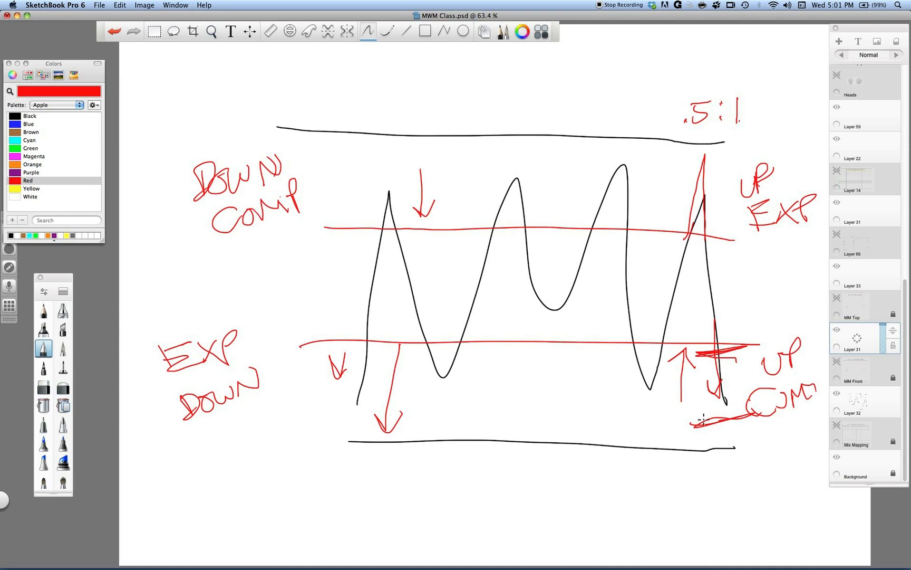
mouse_move(677, 373)
mouse_down()
mouse_move(688, 368)
mouse_move(693, 346)
mouse_move(685, 346)
mouse_up()
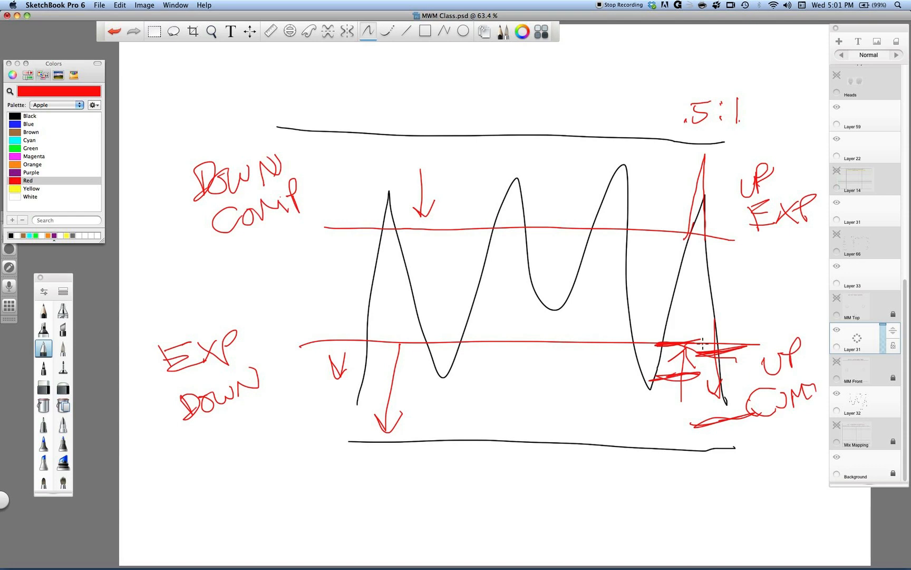
mouse_move(598, 376)
mouse_down()
mouse_move(459, 403)
mouse_move(475, 347)
mouse_up()
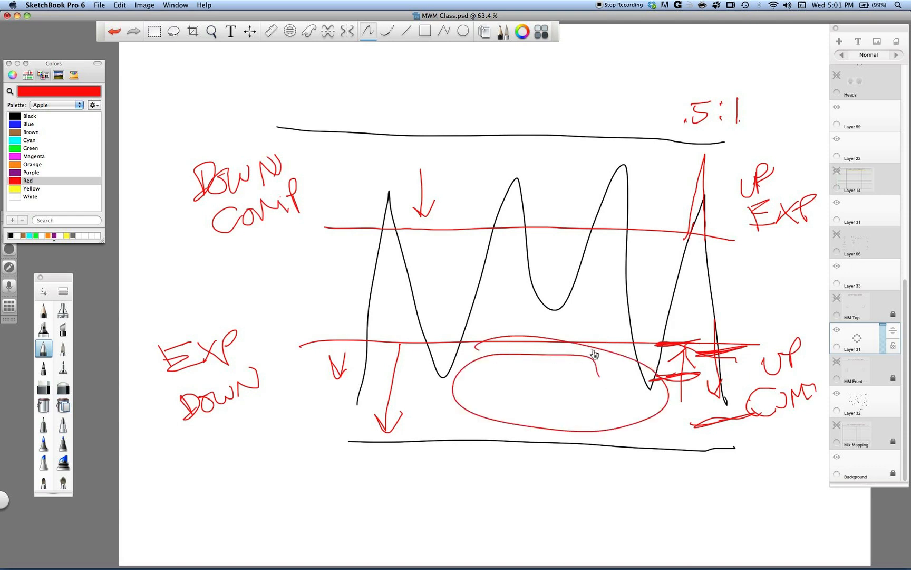
Switch to Pro Tools and move the MaxxVolume plug-in window clear of the Kick and Snare channel strips.
key(super+Tab)
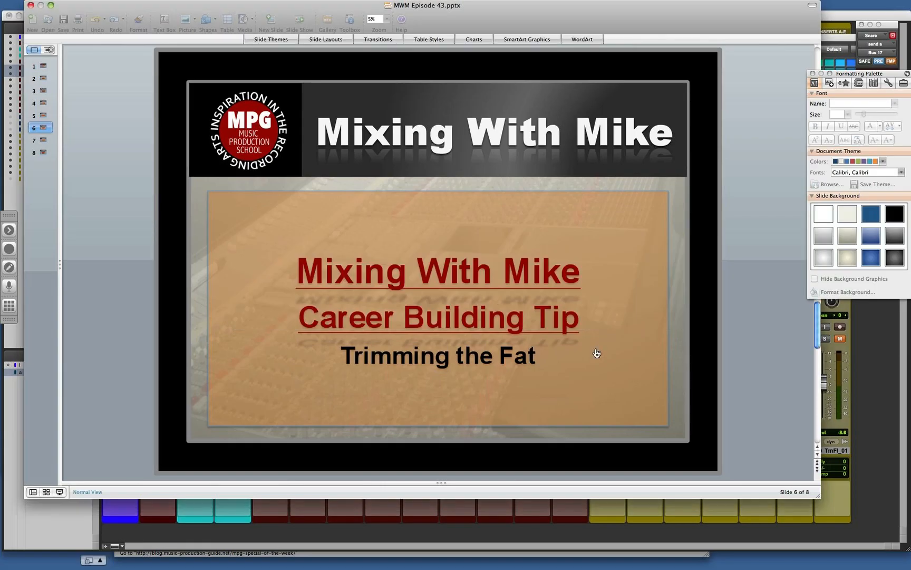
key(super+shift+Return)
key(super+Tab)
key(super+Tab)
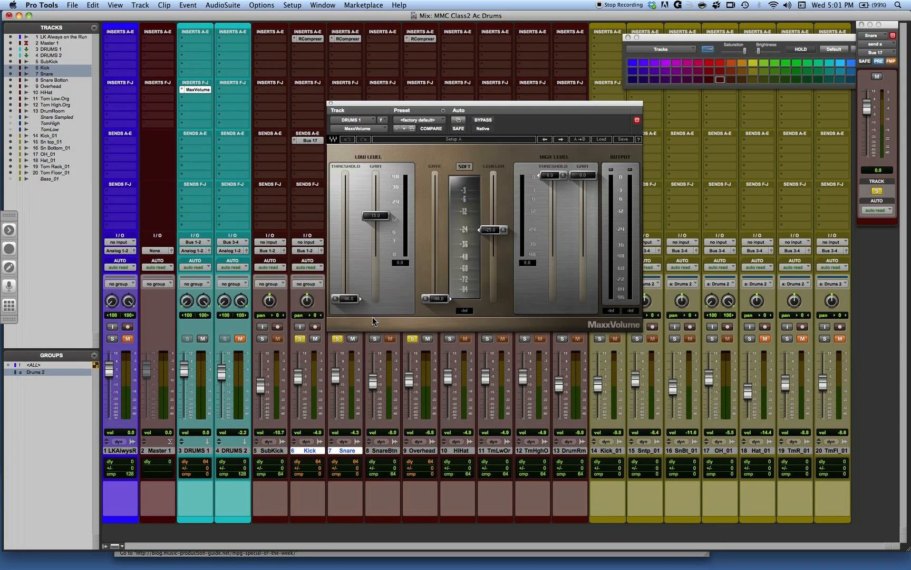
drag(438, 103, 595, 107)
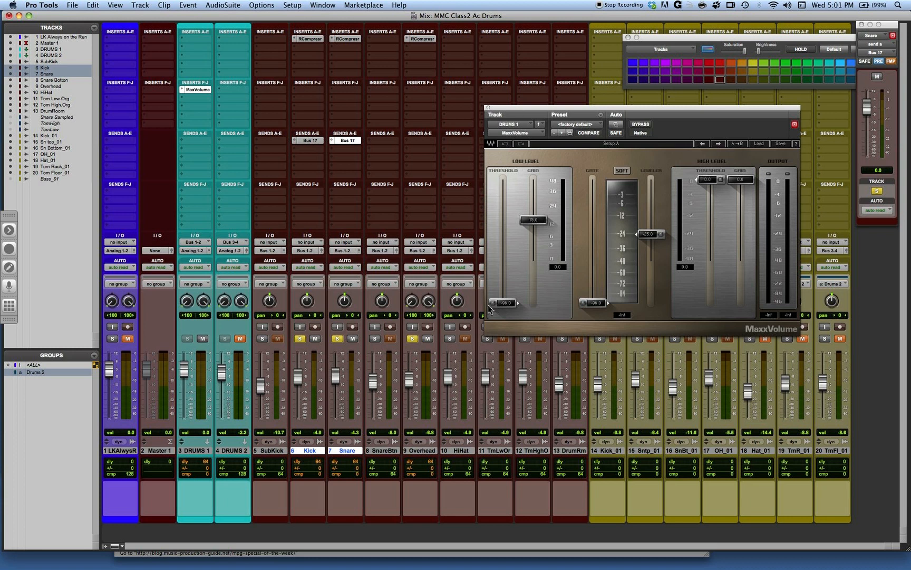
Set the MaxxVolume mode to Loud and turn on its low-level section.
click(623, 170)
click(492, 302)
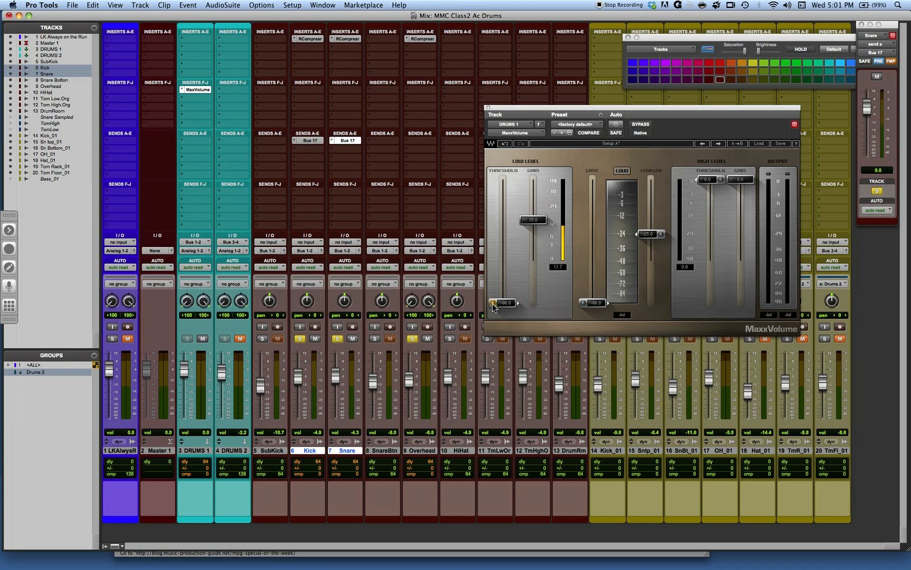
click(624, 172)
click(623, 171)
While auditioning the drums, raise MaxxVolume's low-level threshold to about -32.4 and activate the high-level section with a slightly lowered threshold.
key(space)
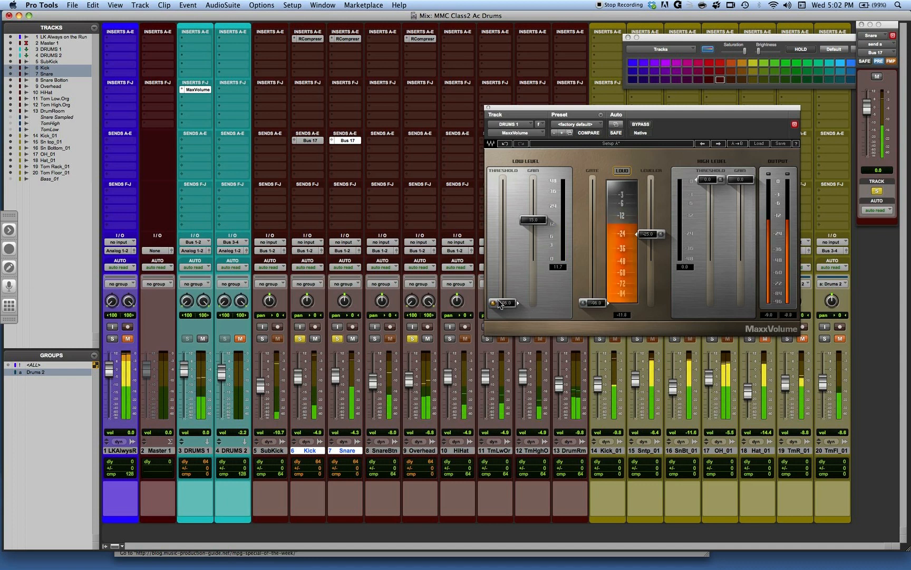
drag(503, 303, 505, 244)
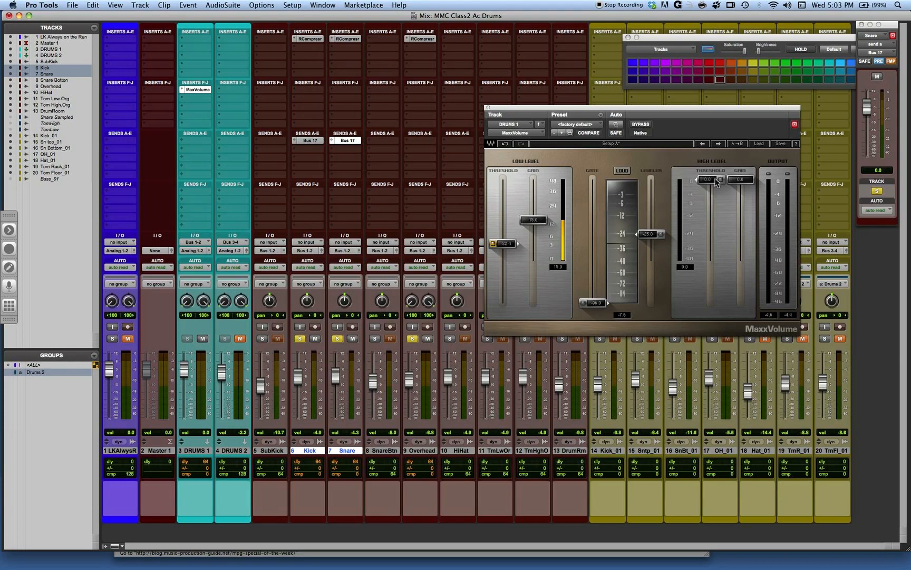
mouse_move(720, 180)
mouse_down()
mouse_move(720, 203)
mouse_move(720, 196)
mouse_up()
key(space)
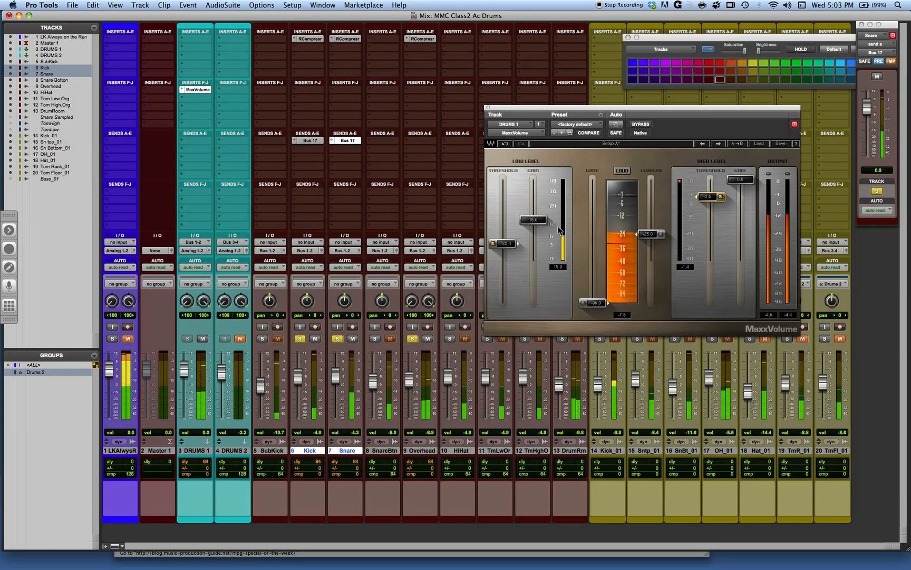
Compare the playing drums with and without MaxxVolume by bypassing and re-enabling the plug-in twice.
click(644, 125)
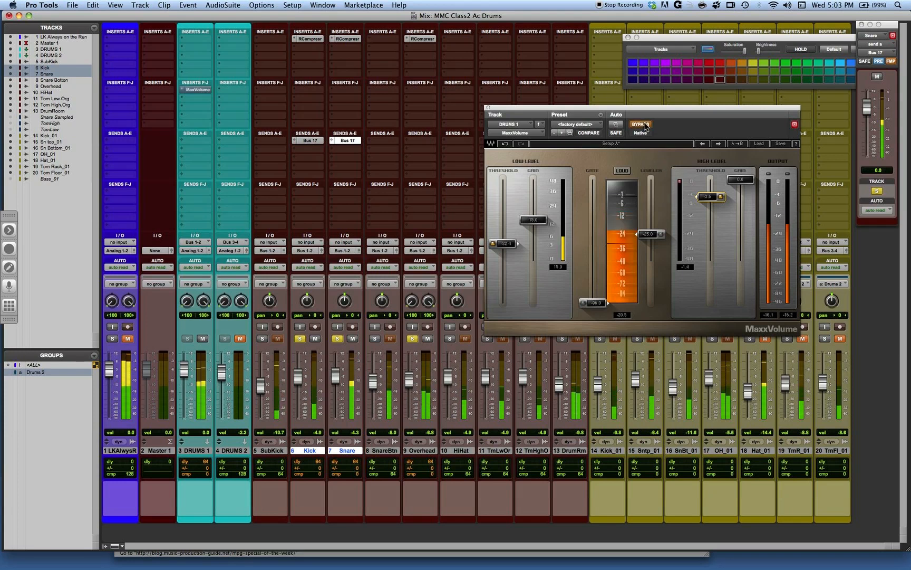
click(643, 125)
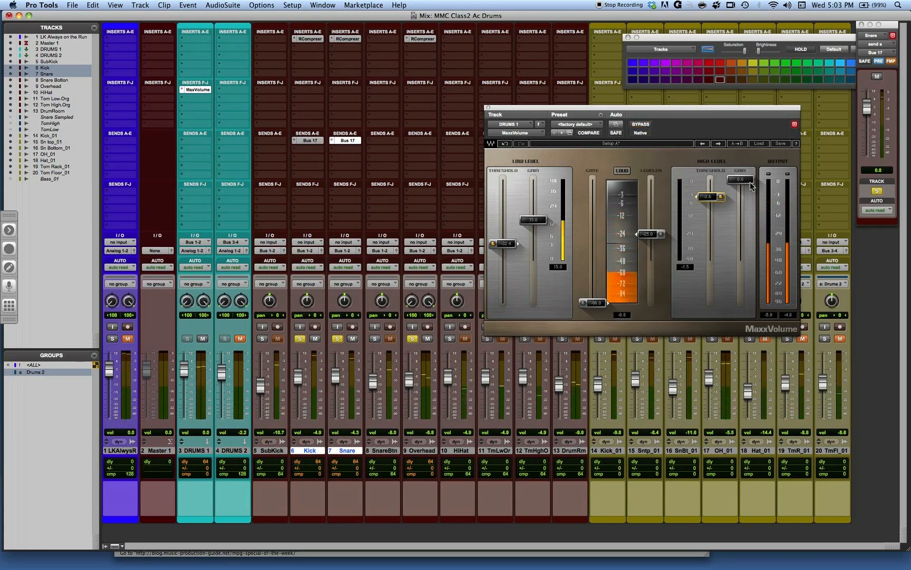
click(645, 126)
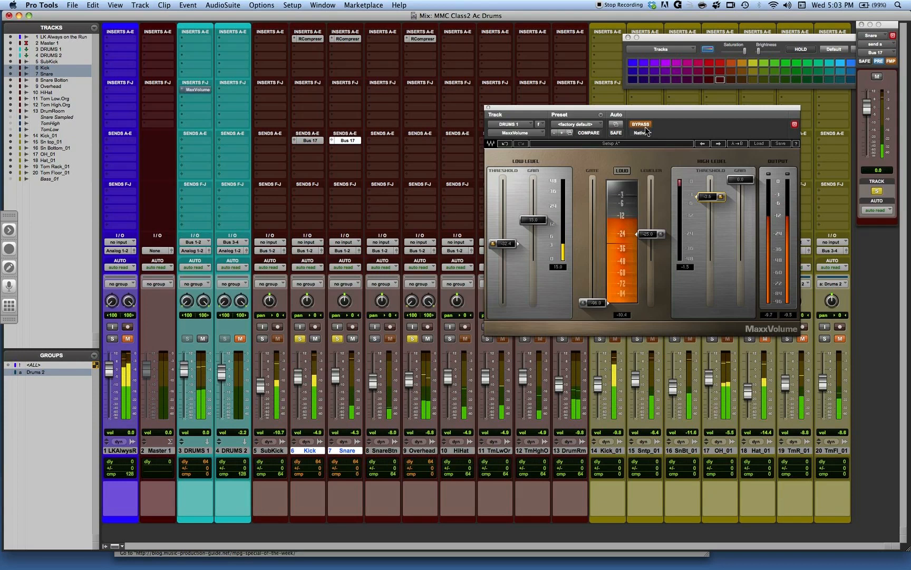
click(641, 125)
Set MaxxVolume's high-level gain to -4.0 and compare the result against the bypassed sound.
drag(740, 180, 737, 198)
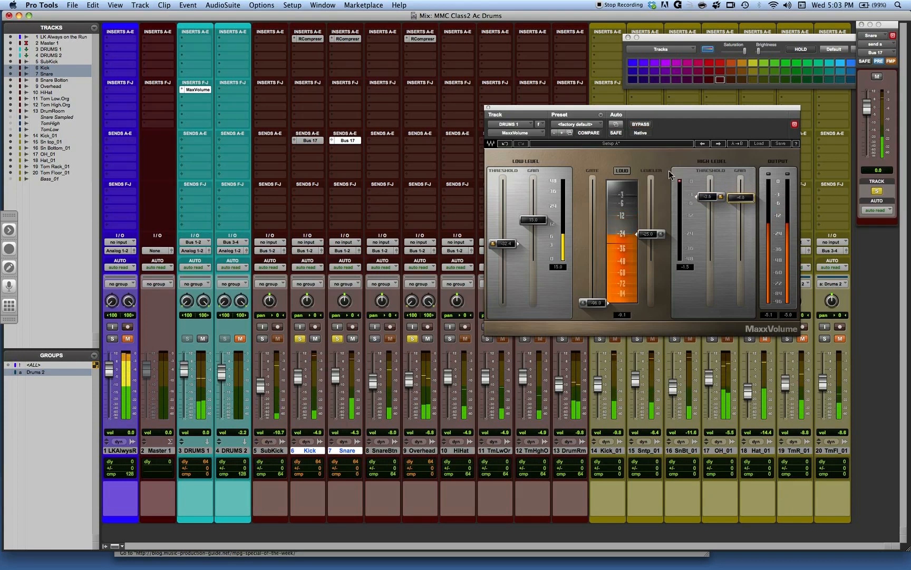
click(640, 124)
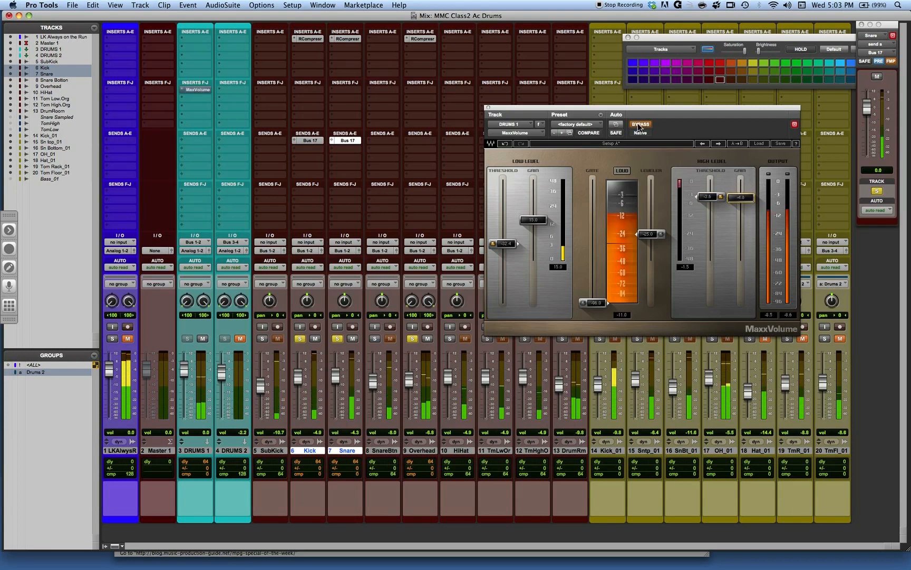
click(639, 124)
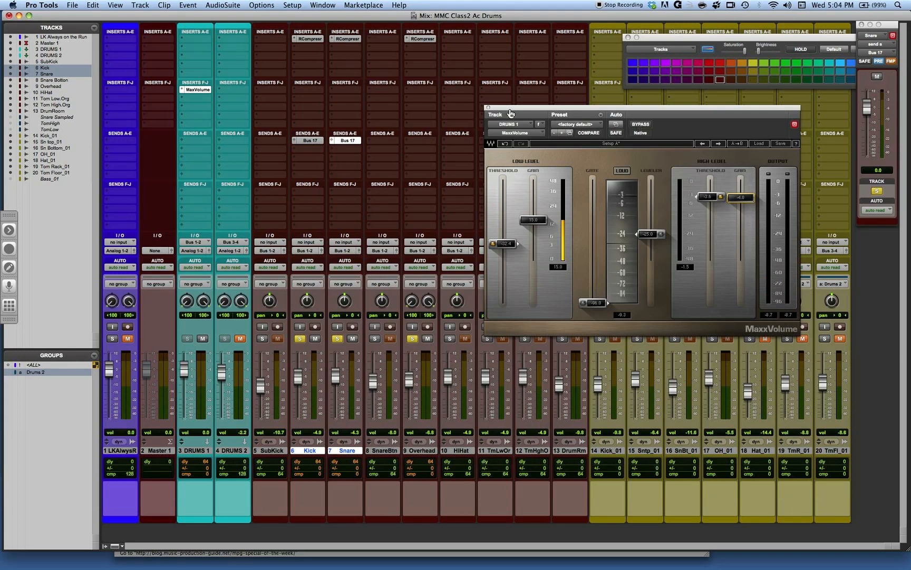
Switch to Microsoft PowerPoint.
key(super+Tab)
key(super+Tab)
key(super+shift+Tab)
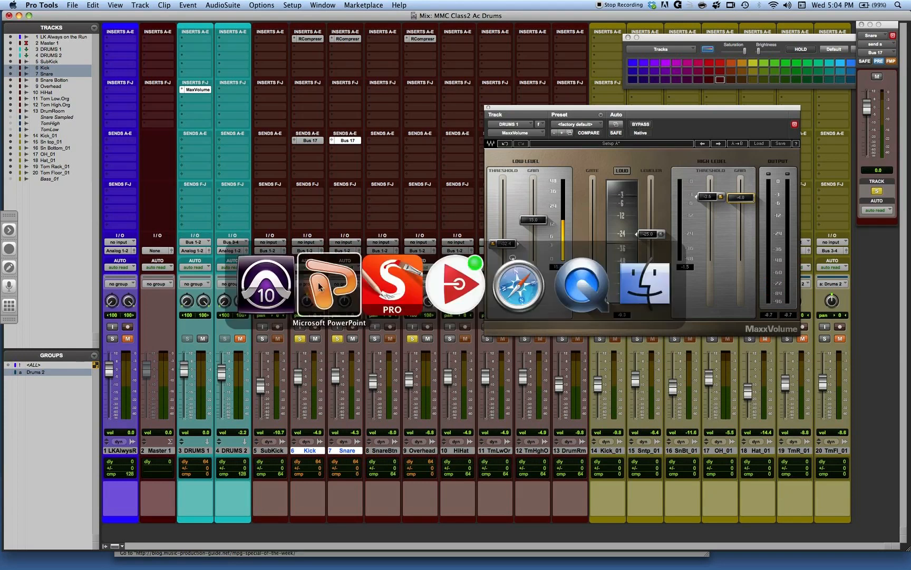